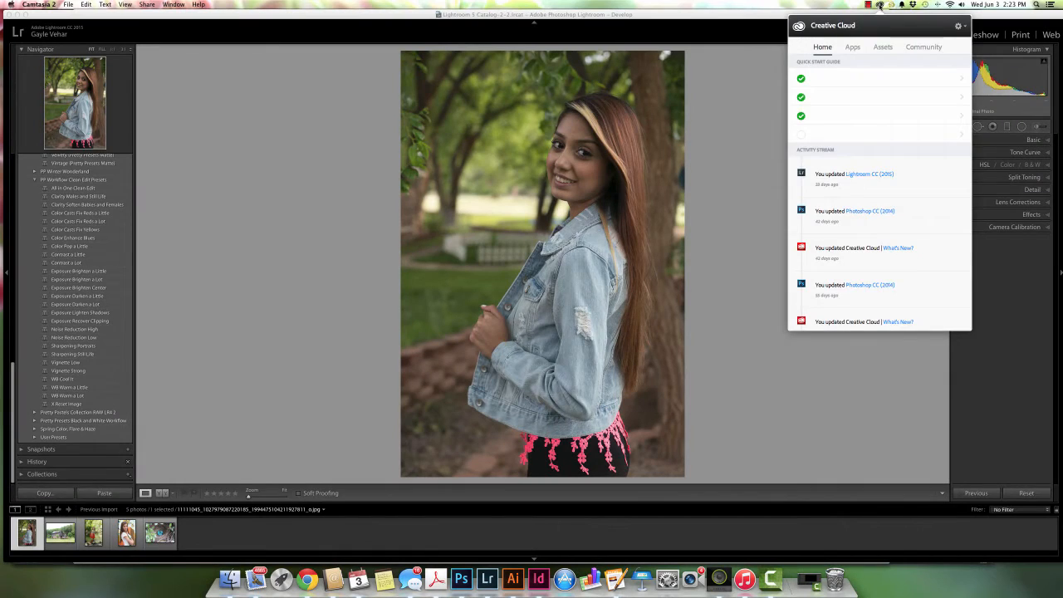
Apply the All In One Clean Edit, Clarity Soften Babies and Females, Color Pop a Little and Exposure Brighten a Lot presets to the portrait.
{"action": "left_click", "coordinate": [881, 5]}
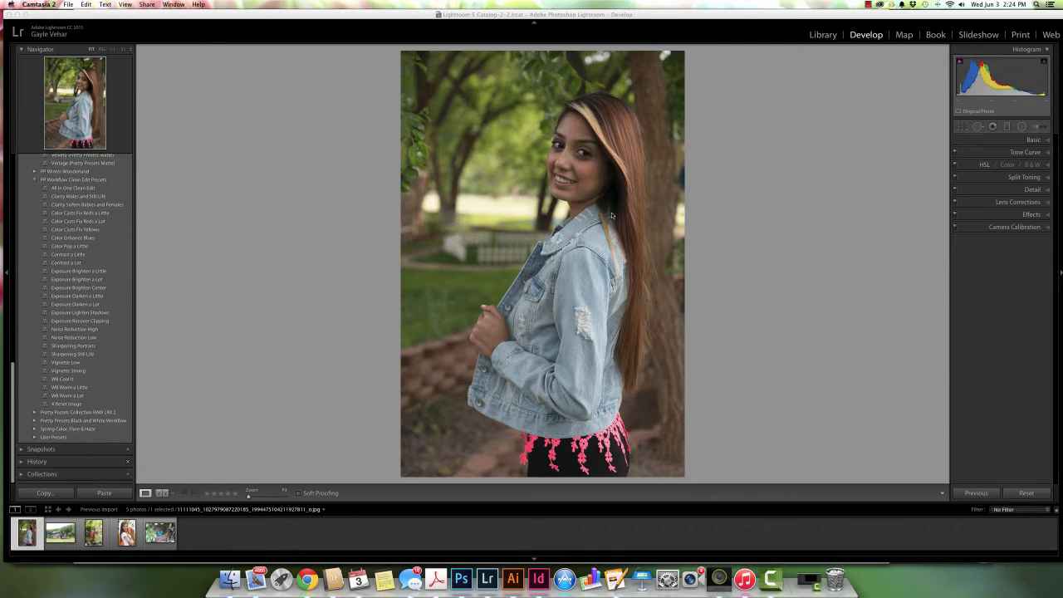
{"action": "left_click", "coordinate": [455, 203]}
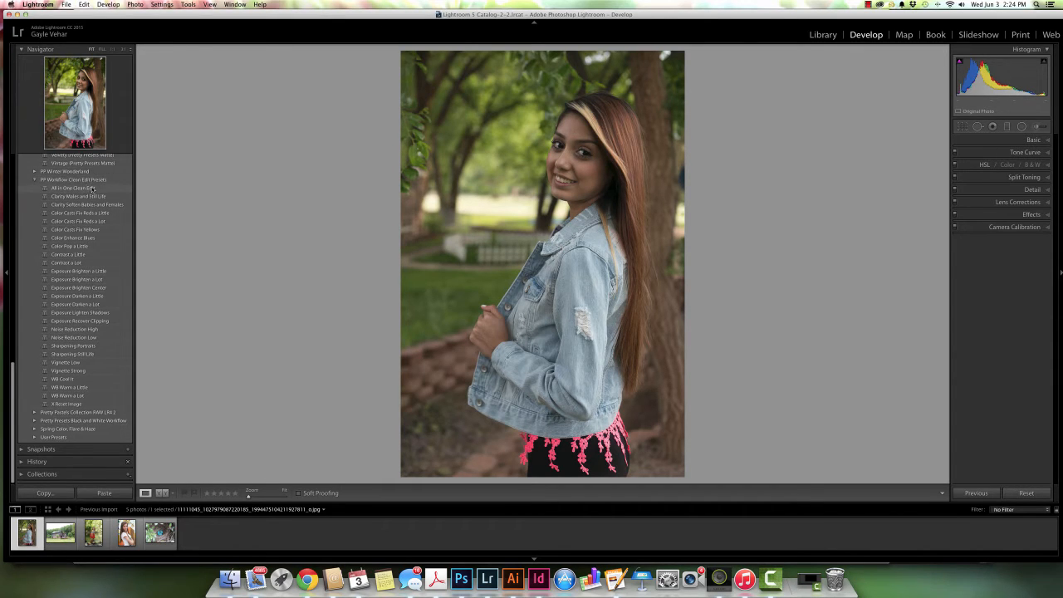
{"action": "left_click", "coordinate": [91, 189]}
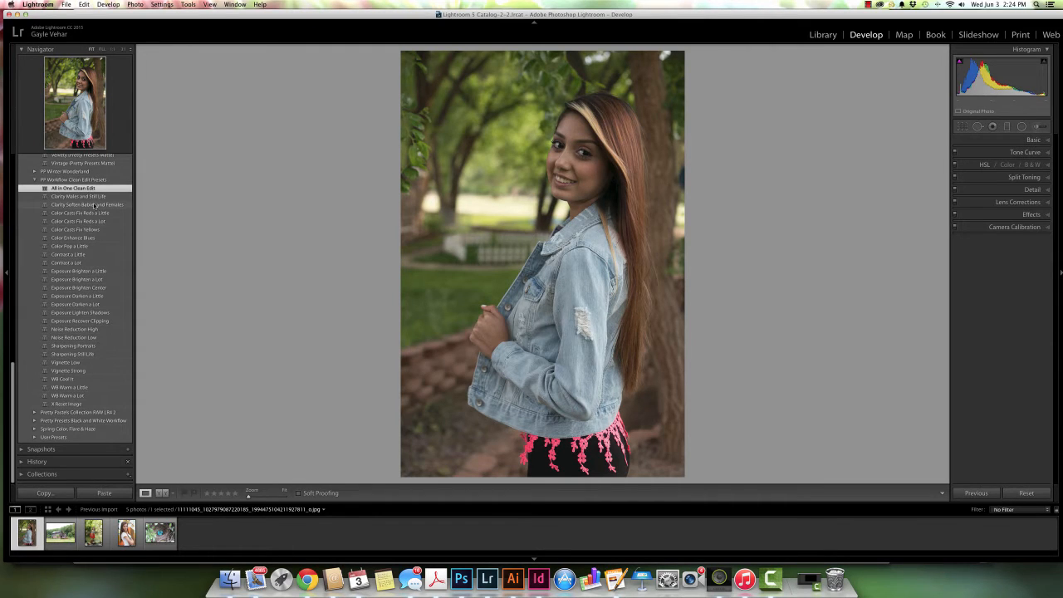
{"action": "left_click", "coordinate": [93, 205]}
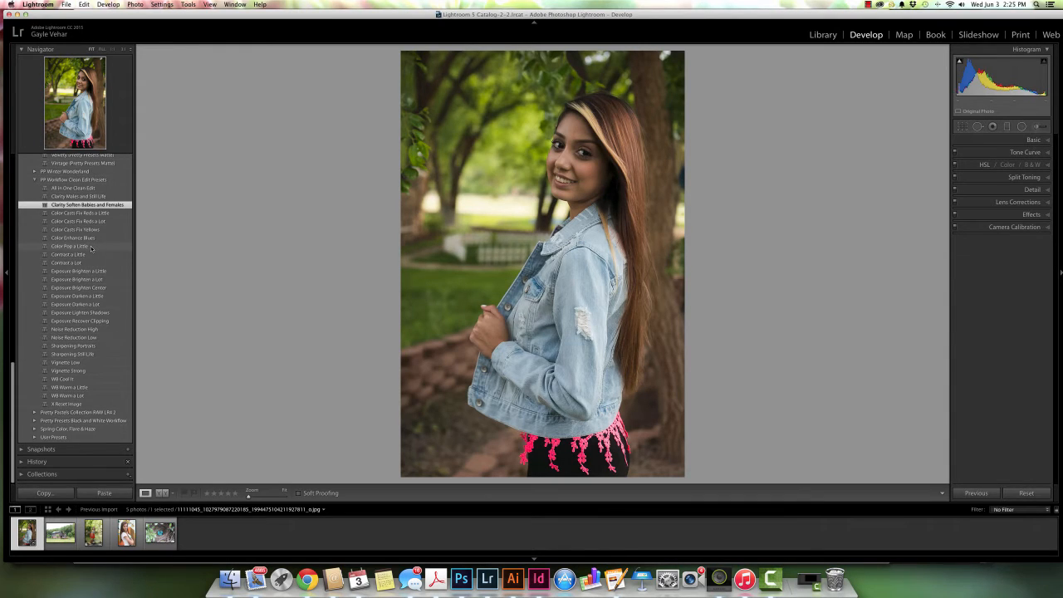
{"action": "left_click", "coordinate": [91, 248]}
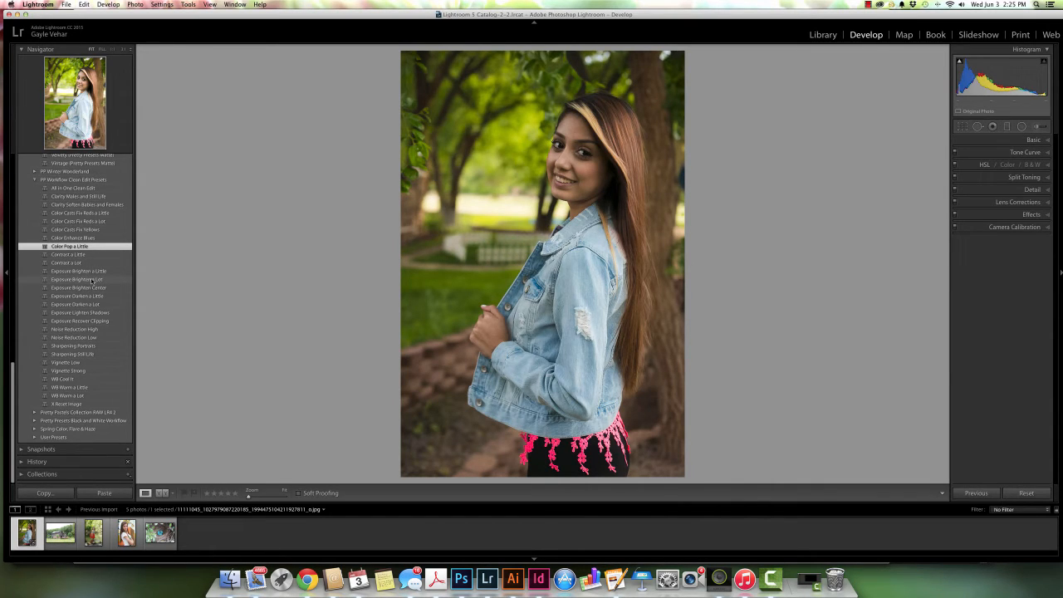
{"action": "left_click", "coordinate": [93, 280]}
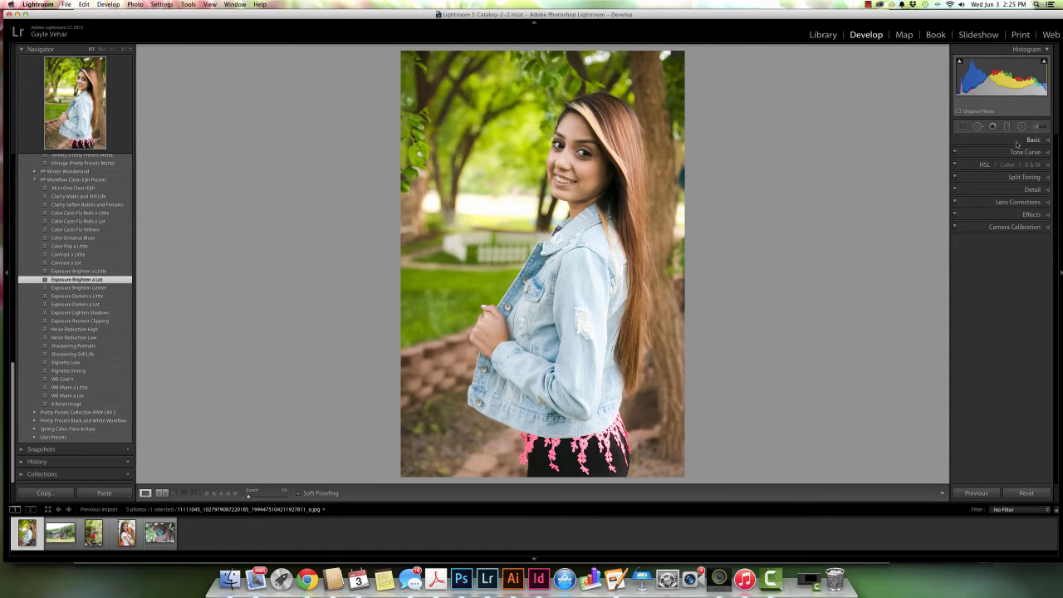
Paint the 4-5 PP Fix Casts Green effect over the woman's face, hair and jacket with the Adjustment Brush at size 13.
{"action": "left_click", "coordinate": [1037, 128]}
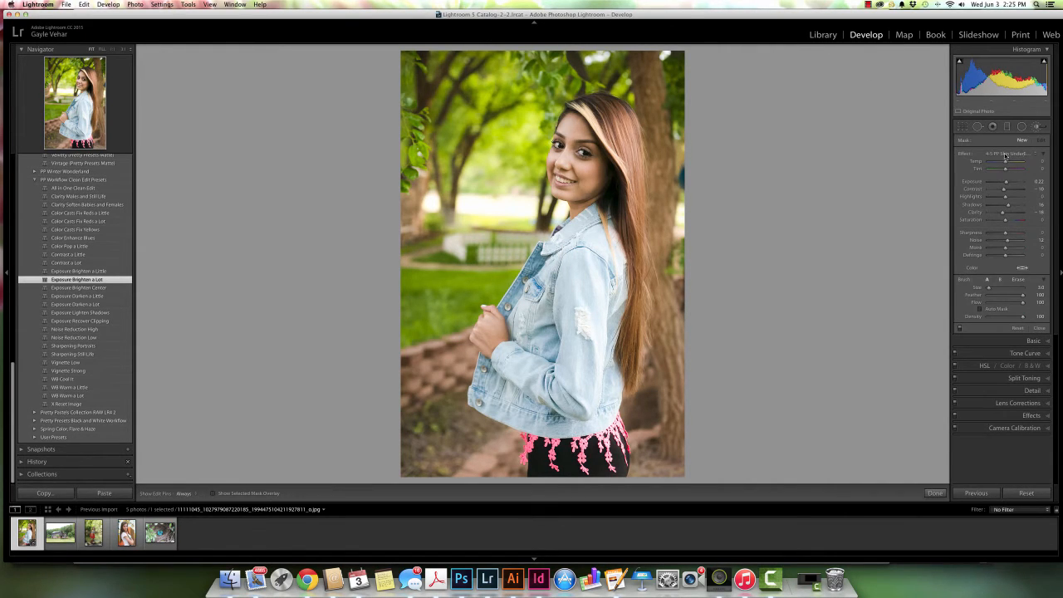
{"action": "left_click", "coordinate": [1008, 156]}
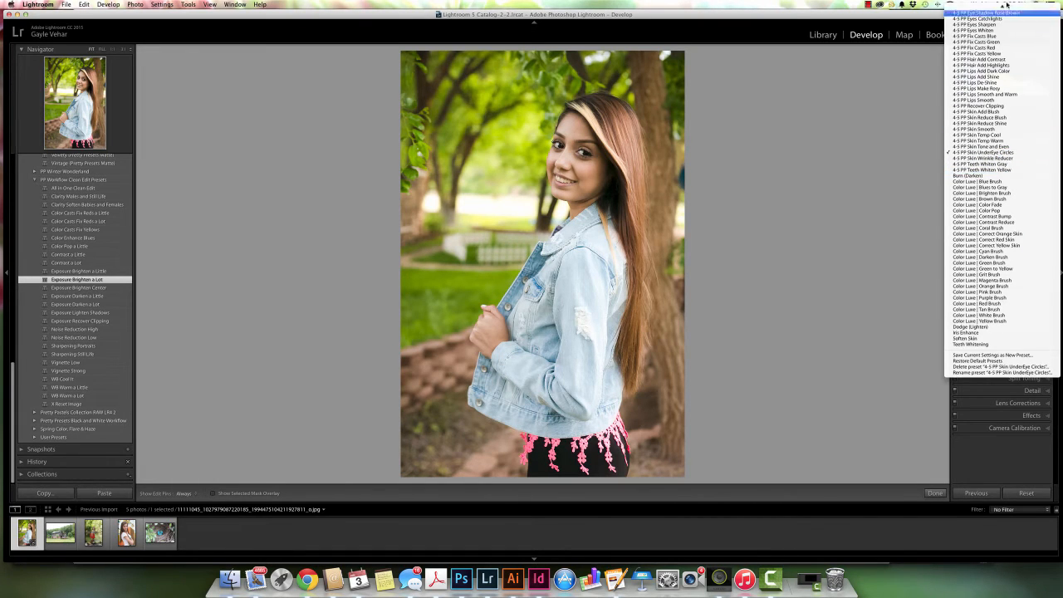
{"action": "mouse_move", "coordinate": [1001, 6]}
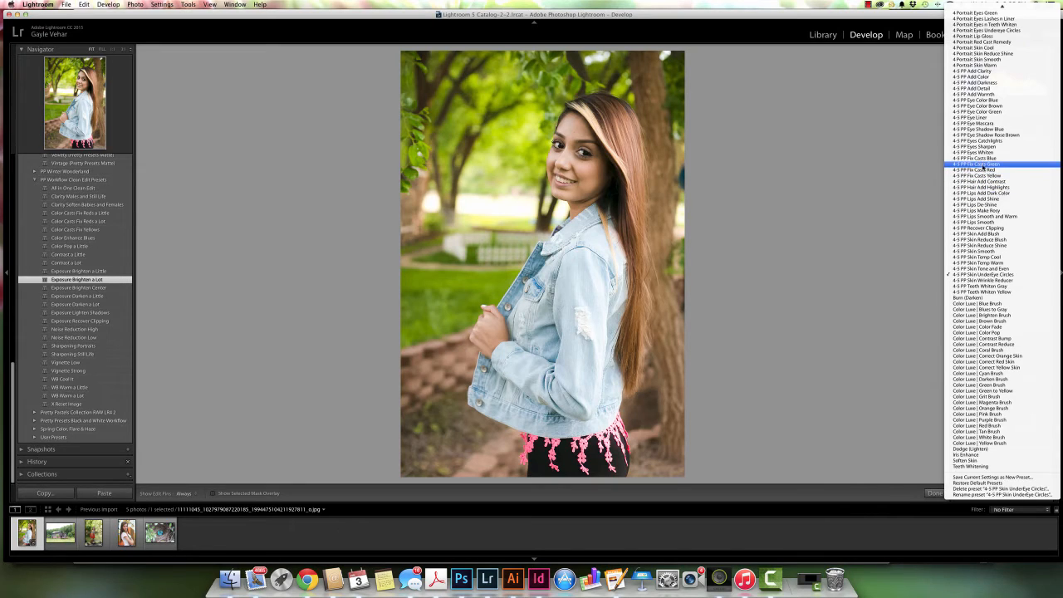
{"action": "left_click", "coordinate": [983, 165]}
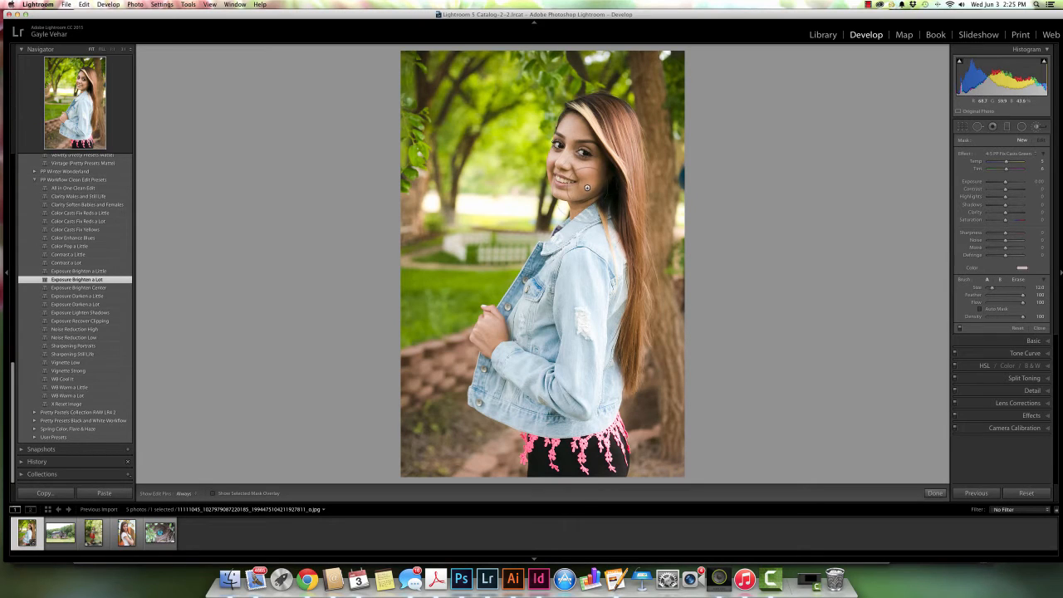
{"action": "key", "text": "]"}
{"action": "key", "text": "]"}
{"action": "key", "text": "]"}
{"action": "key", "text": "h"}
{"action": "left_click_drag", "start_coordinate": [588, 221], "coordinate": [590, 229]}
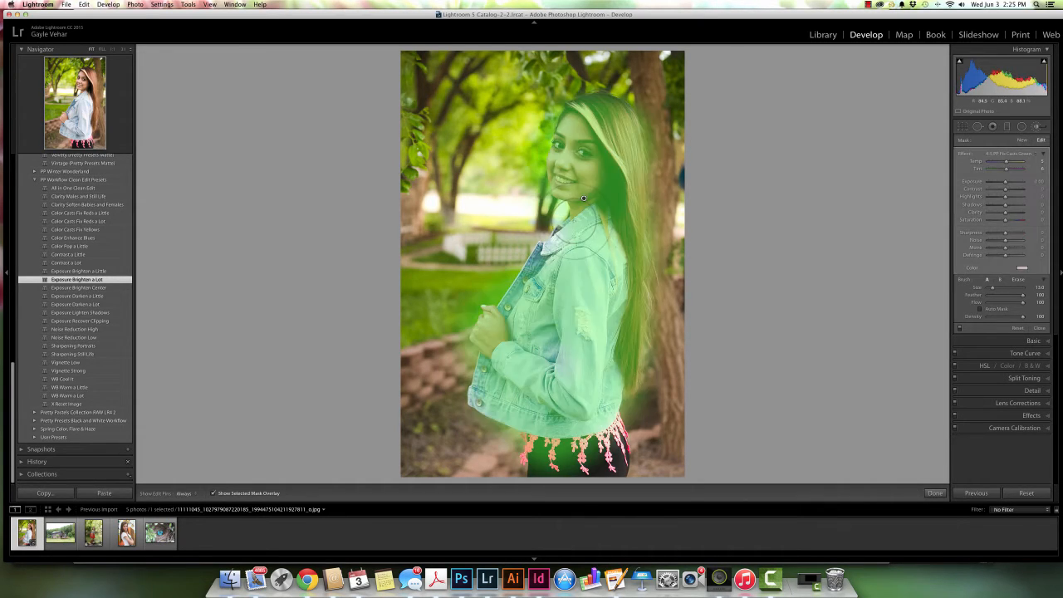
{"action": "mouse_move", "coordinate": [565, 265]}
{"action": "left_mouse_down"}
{"action": "mouse_move", "coordinate": [522, 294]}
{"action": "mouse_move", "coordinate": [504, 345]}
{"action": "left_mouse_up"}
{"action": "key", "text": "o"}
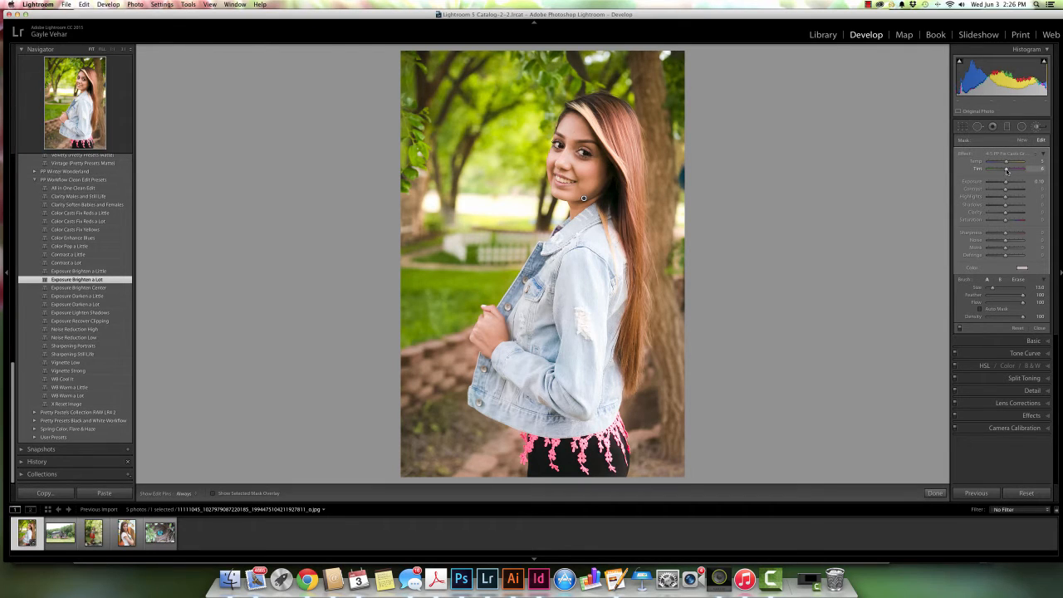
Fine-tune the tint of the green-cast brush mask and compare the photo before and after.
{"action": "left_click_drag", "start_coordinate": [1006, 170], "coordinate": [1009, 170]}
{"action": "left_click_drag", "start_coordinate": [1007, 171], "coordinate": [1008, 171]}
{"action": "key", "text": "y"}
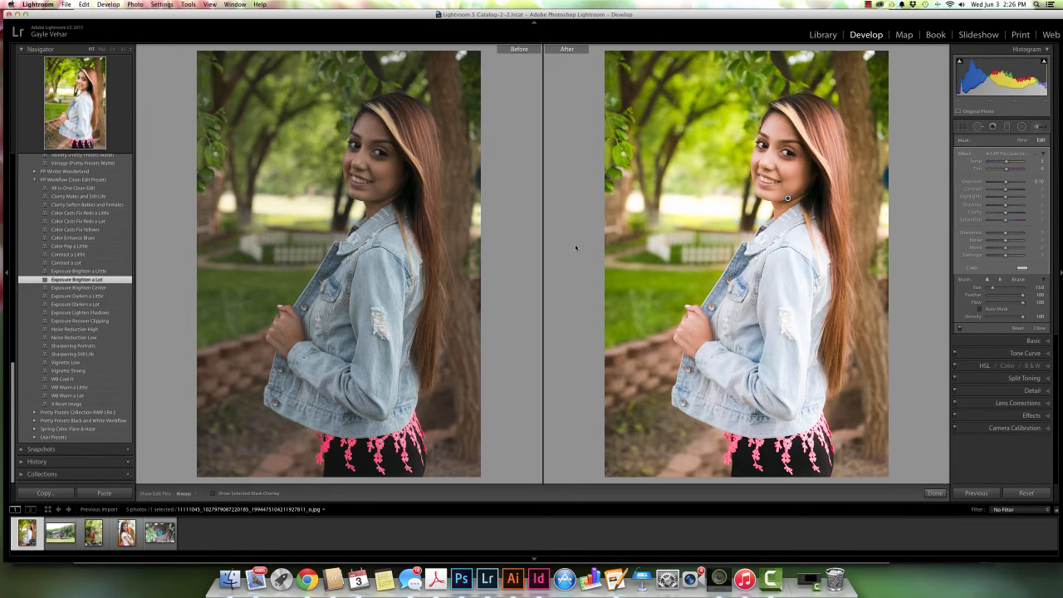
{"action": "key", "text": "y"}
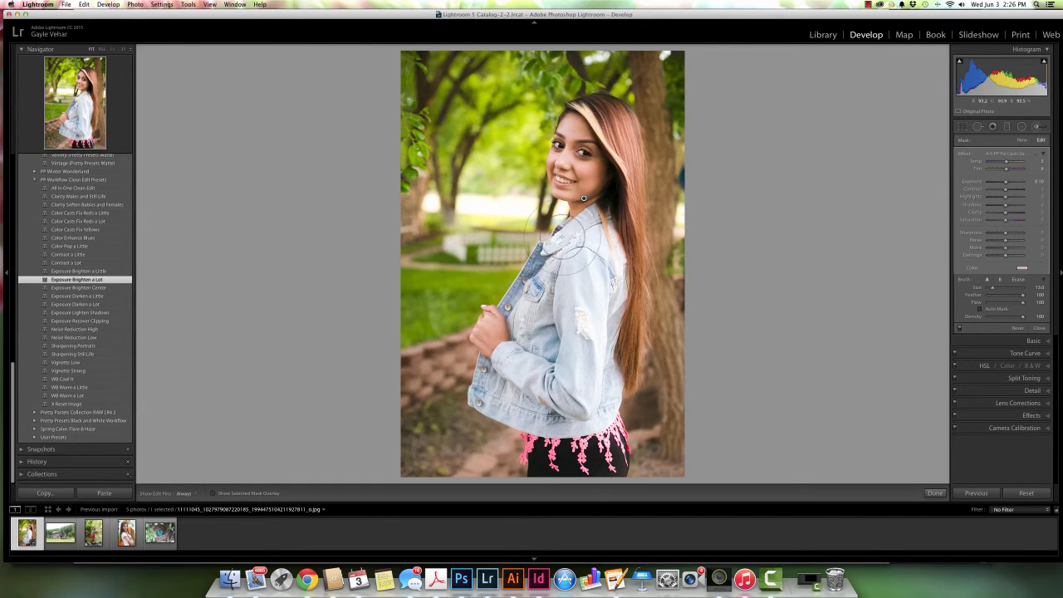
Load the 4-5 PP Teeth Whiten Yellow effect with brush size 7 and undo the change it makes to the existing mask.
{"action": "key", "text": "super+="}
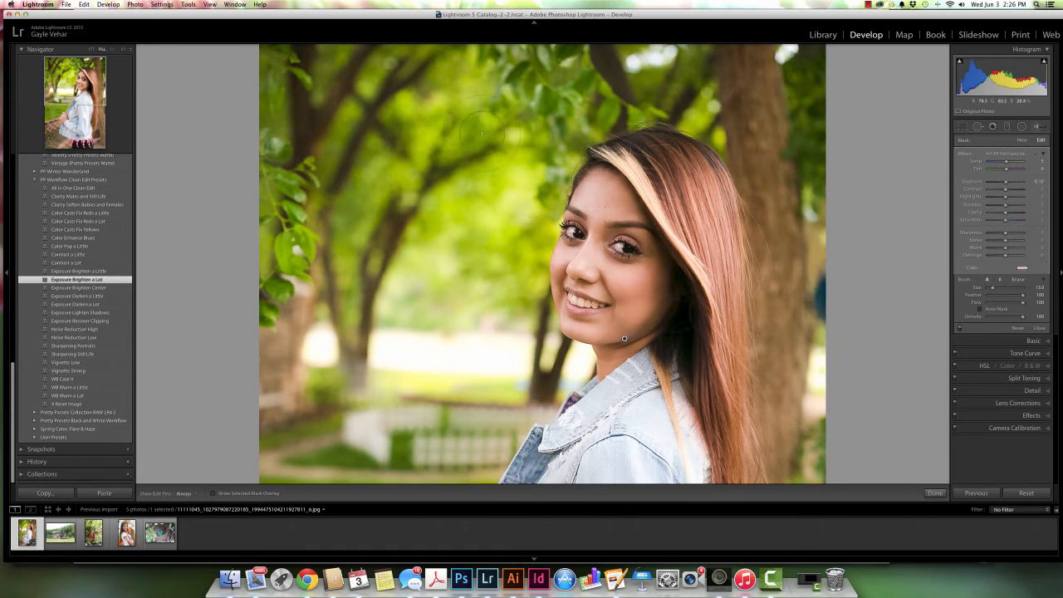
{"action": "left_click_drag", "start_coordinate": [624, 338], "coordinate": [625, 263]}
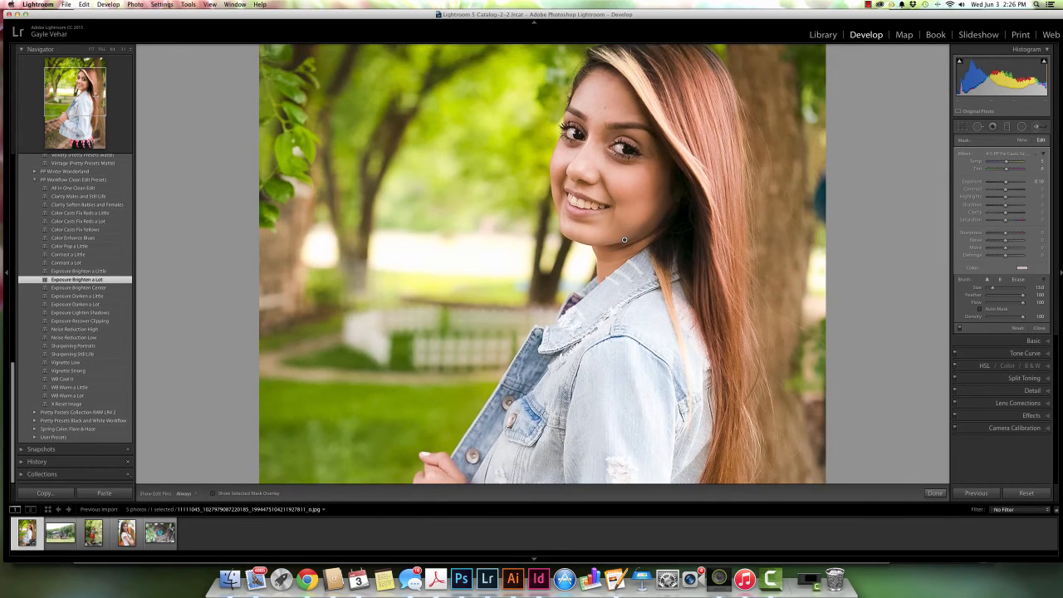
{"action": "left_click", "coordinate": [1008, 153]}
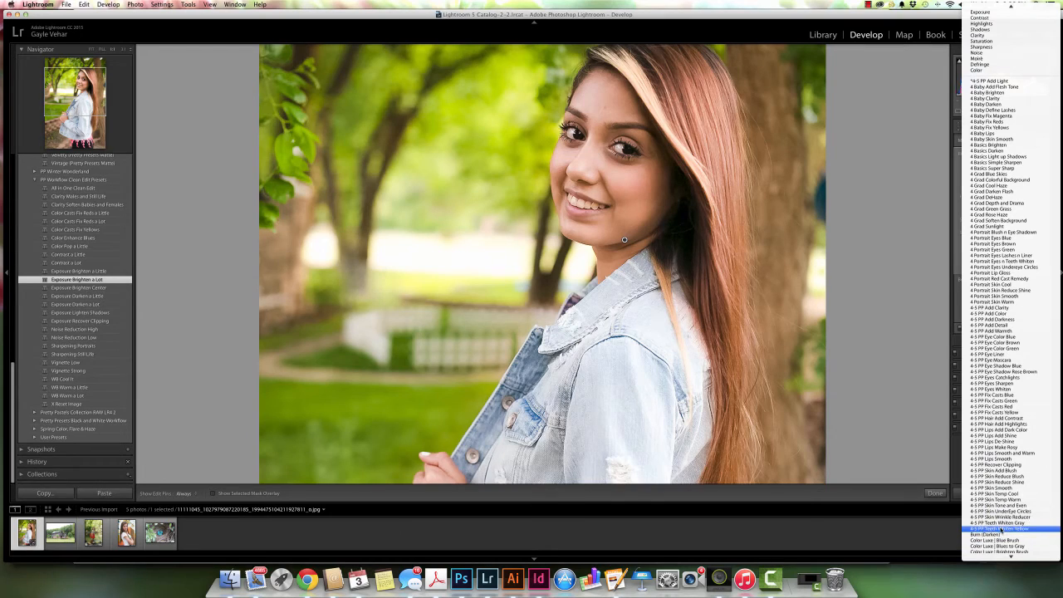
{"action": "left_click", "coordinate": [1000, 529]}
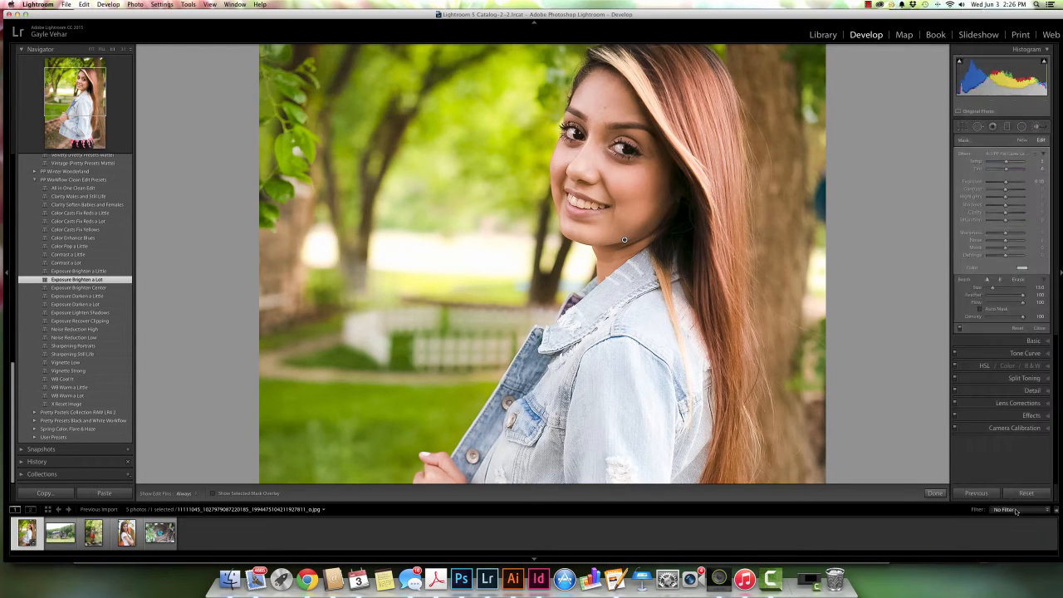
{"action": "key", "text": "bracketleft"}
{"action": "key", "text": "bracketleft"}
{"action": "key", "text": "bracketleft"}
{"action": "key", "text": "bracketleft"}
{"action": "key", "text": "bracketleft"}
{"action": "key", "text": "bracketleft"}
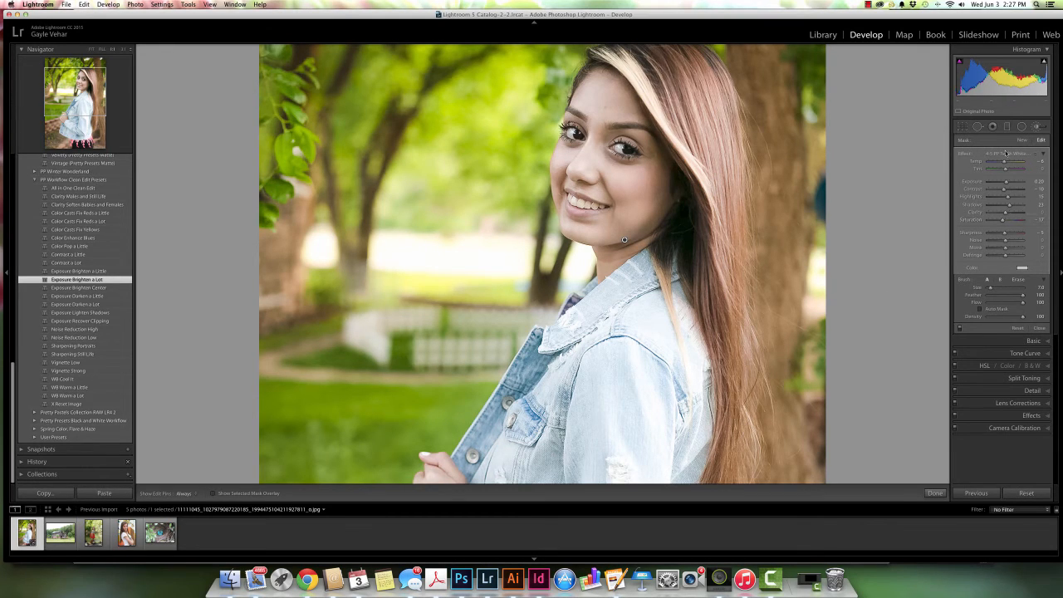
{"action": "key", "text": "super+z"}
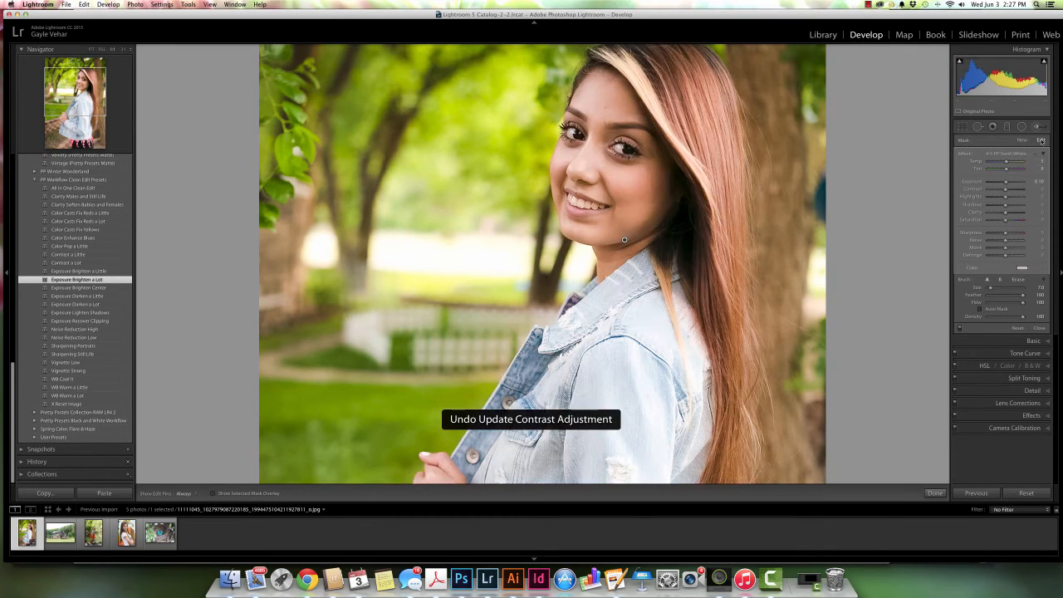
Whiten the teeth by painting the 4-5 PP Teeth Whiten Yellow effect as a new brush mask at size 1.
{"action": "left_click", "coordinate": [1023, 141]}
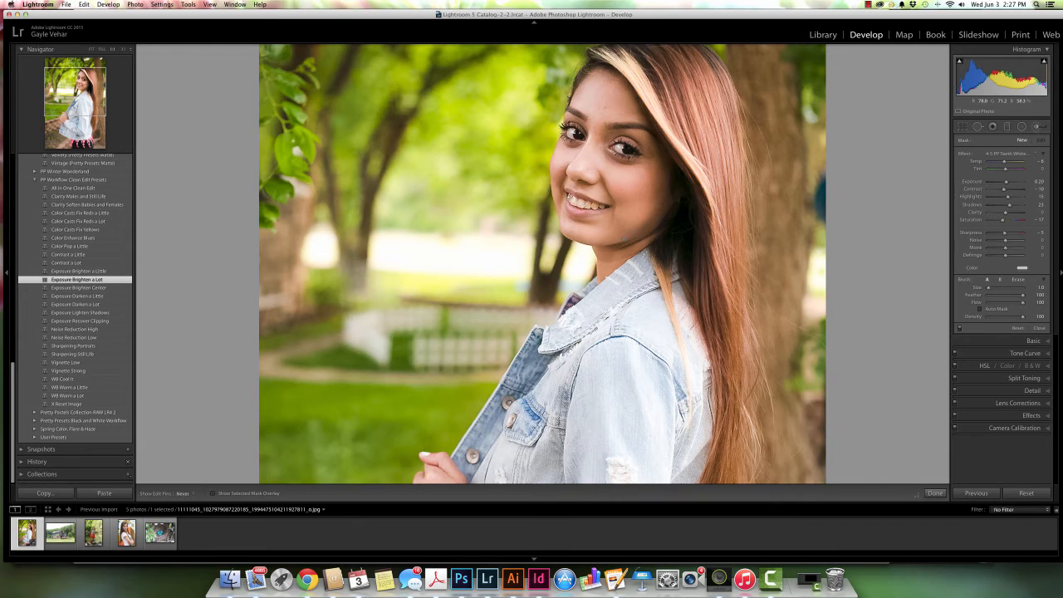
{"action": "key", "text": "h"}
{"action": "mouse_move", "coordinate": [581, 205]}
{"action": "left_mouse_down"}
{"action": "mouse_move", "coordinate": [594, 206]}
{"action": "mouse_move", "coordinate": [576, 203]}
{"action": "left_mouse_up"}
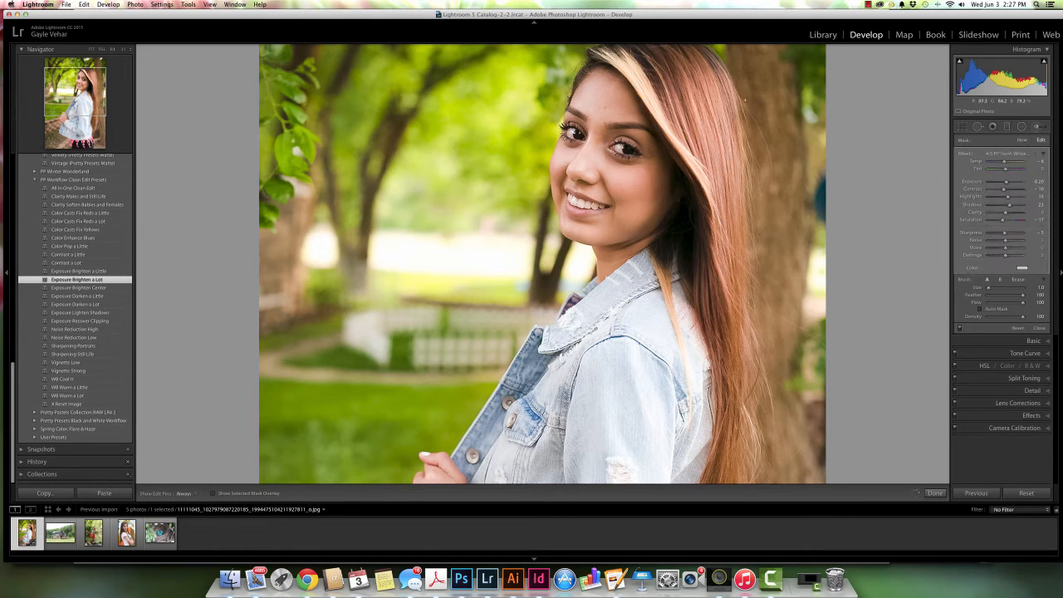
Brush the 4-5 PP Eyes Whiten effect over the eyes as a new mask at size 1.
{"action": "left_click", "coordinate": [1010, 154]}
{"action": "mouse_move", "coordinate": [1005, 7]}
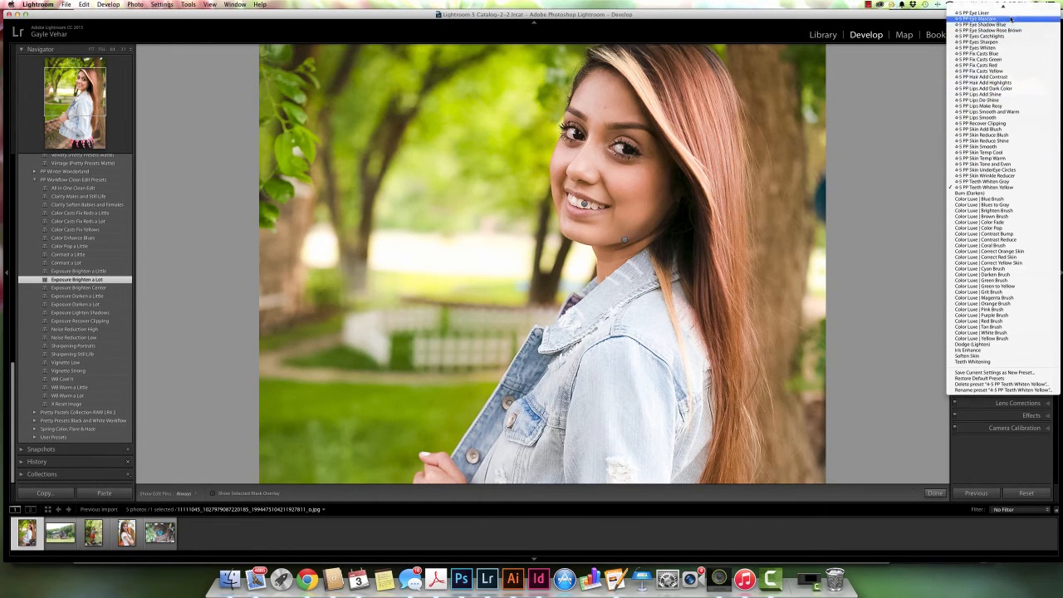
{"action": "left_click", "coordinate": [991, 49]}
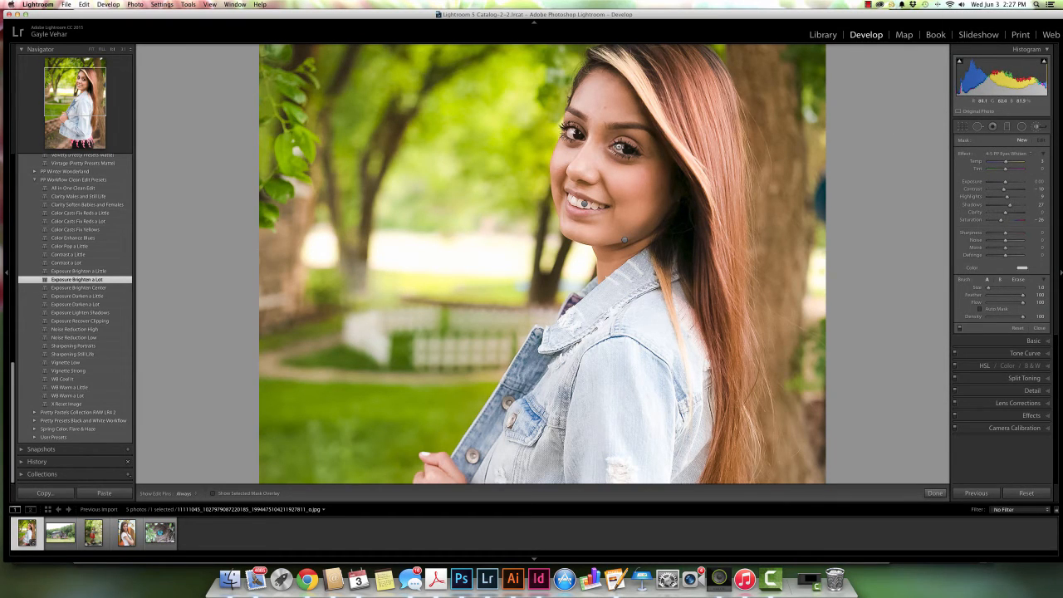
{"action": "key", "text": "h"}
{"action": "left_click", "coordinate": [622, 145]}
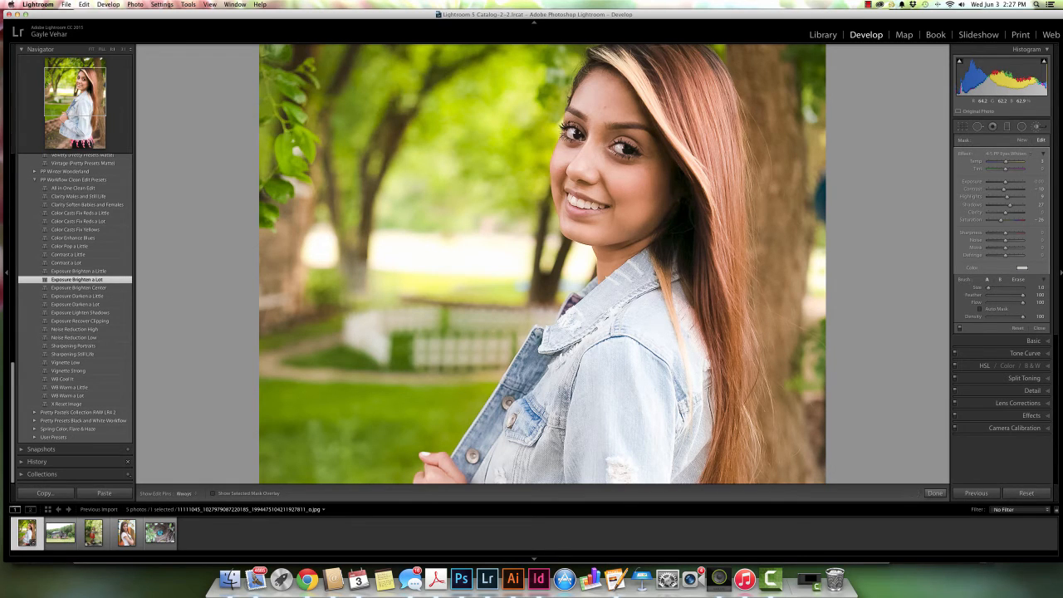
Brush the 4-5 PP Eye Color Brown effect over the irises as a new mask at size 1.
{"action": "left_click", "coordinate": [1009, 153]}
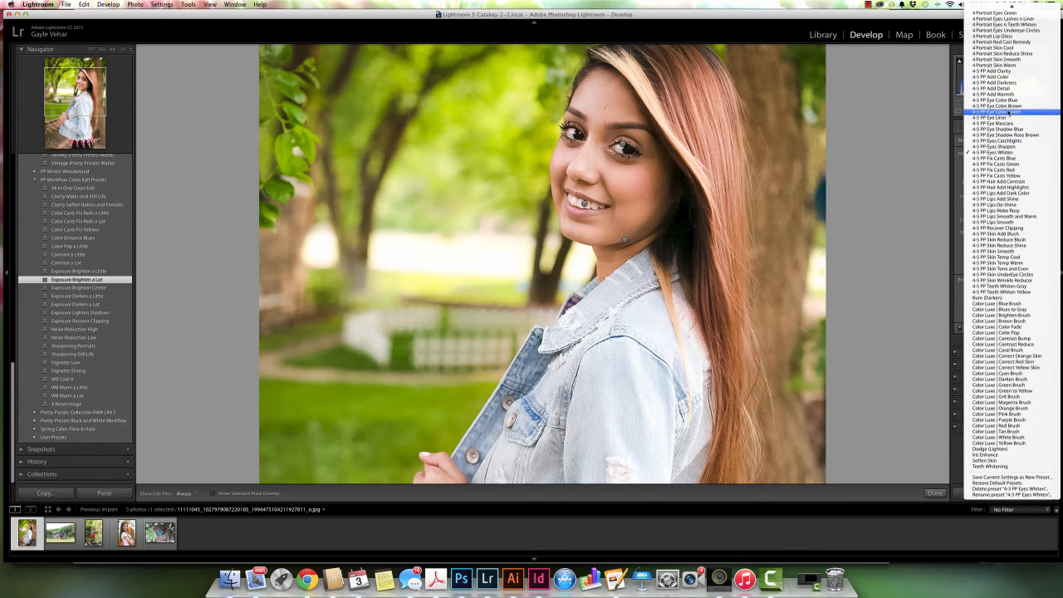
{"action": "left_click", "coordinate": [1003, 106]}
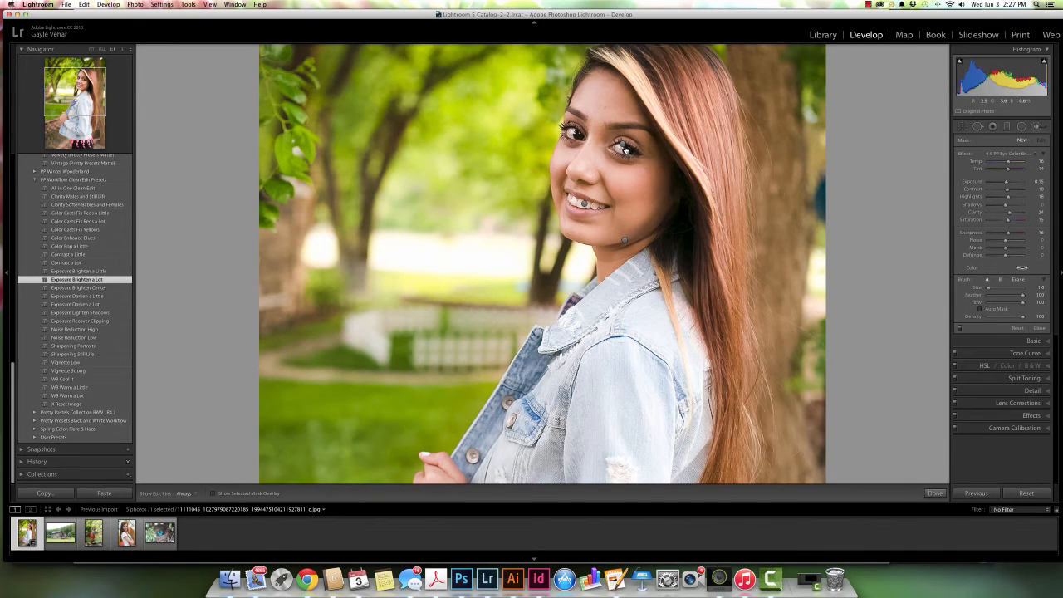
{"action": "key", "text": "h"}
{"action": "left_click", "coordinate": [625, 148]}
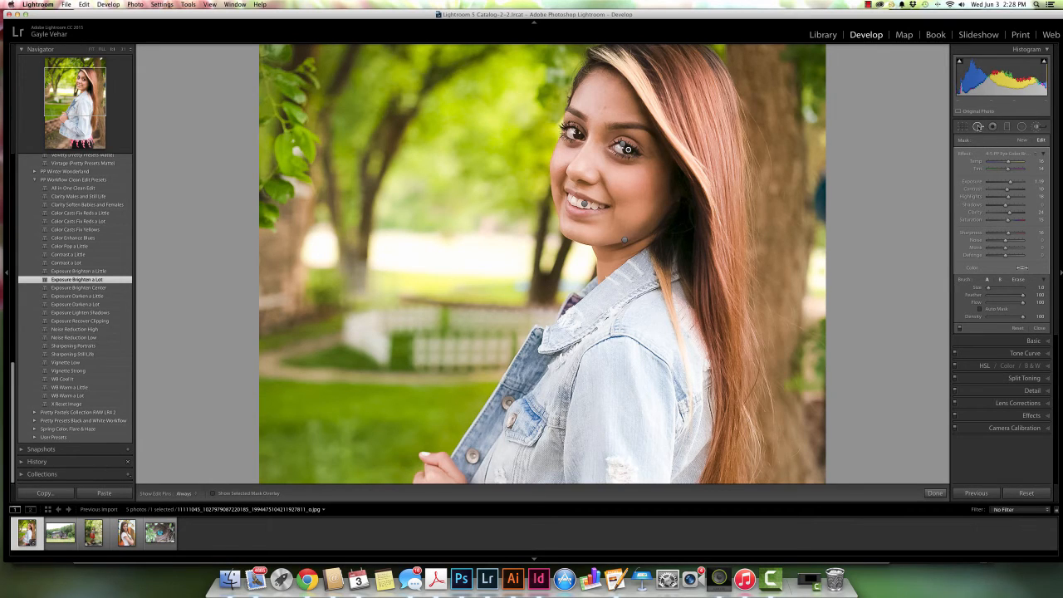
Heal the blemish on the forehead with the Spot Removal tool at size 22 and return to the Adjustment Brush.
{"action": "left_click", "coordinate": [979, 127]}
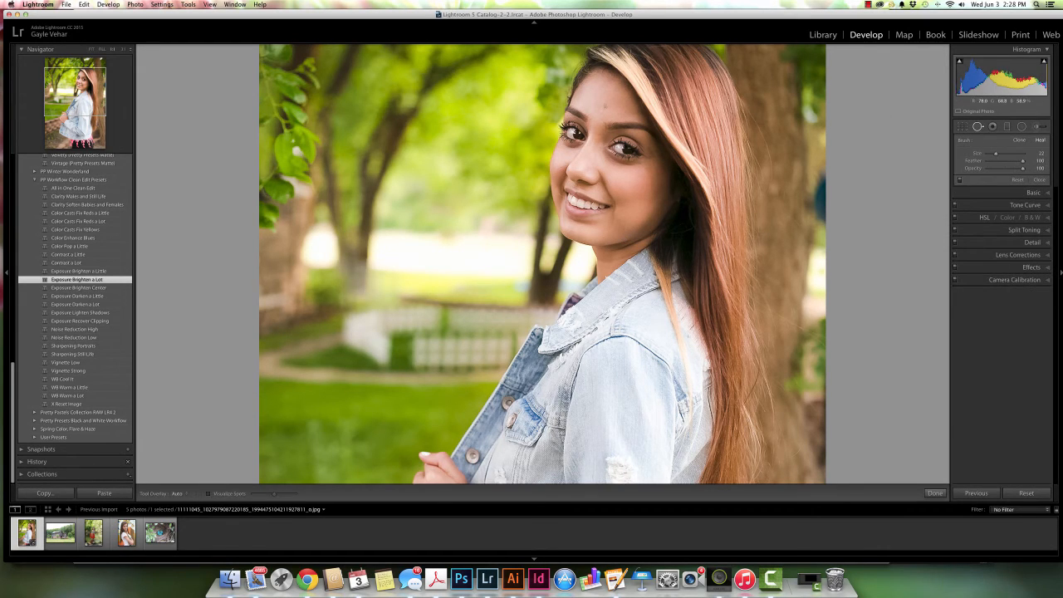
{"action": "left_click", "coordinate": [604, 110]}
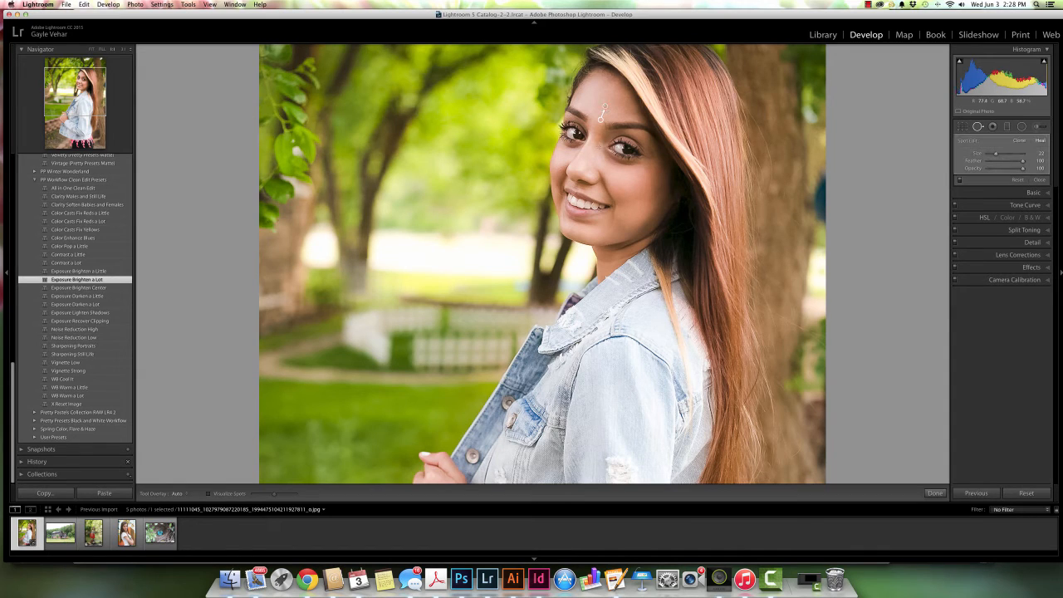
{"action": "left_click", "coordinate": [1038, 127]}
Smooth the facial skin from the forehead down with the 4-5 PP Skin Smooth effect, using brush sizes from 2 up to 5.
{"action": "left_click", "coordinate": [1011, 157]}
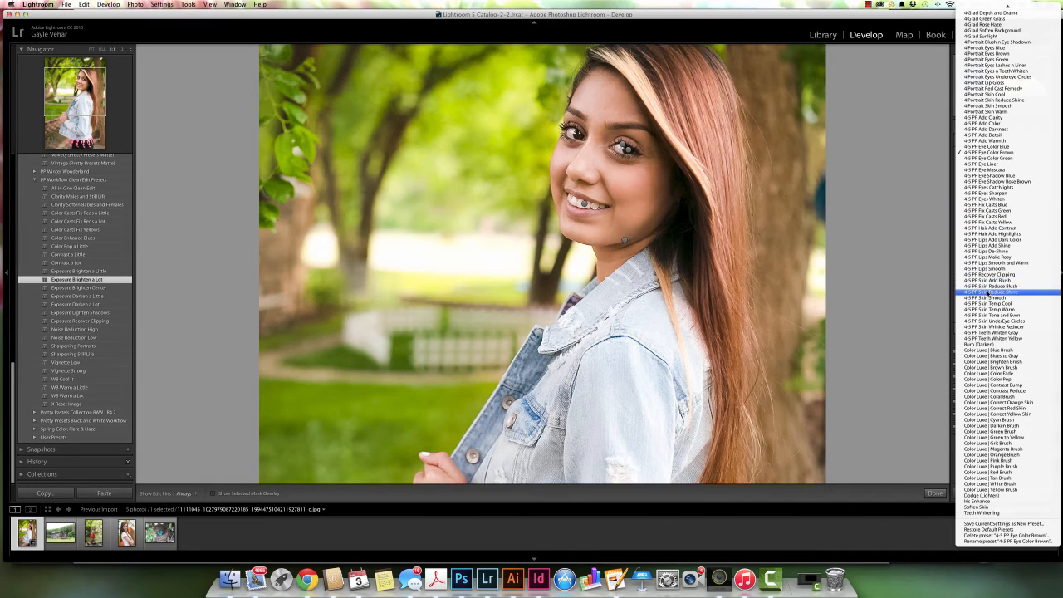
{"action": "left_click", "coordinate": [987, 297]}
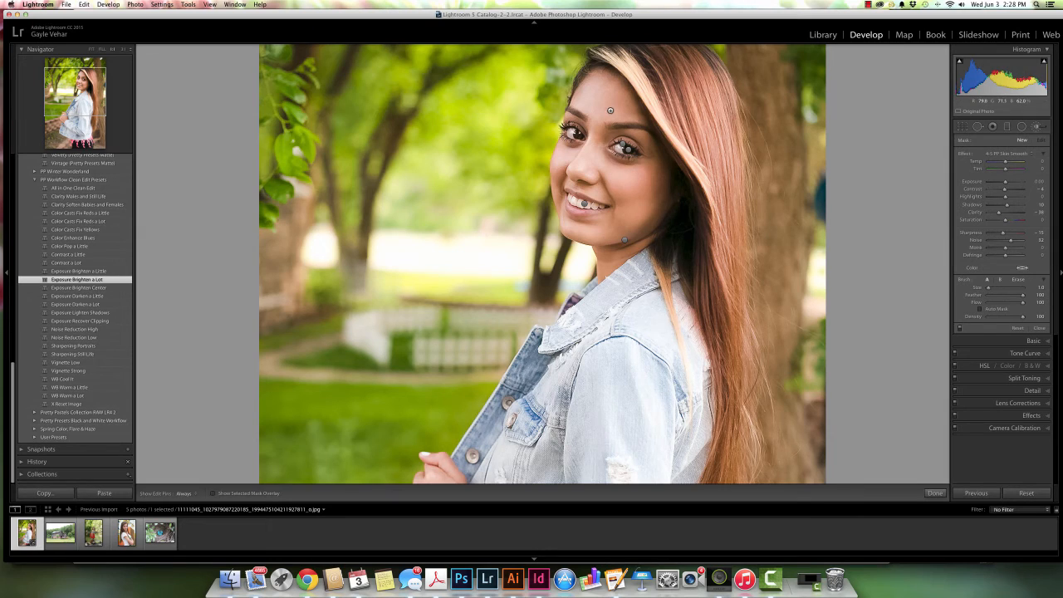
{"action": "scroll", "coordinate": [600, 109], "scroll_direction": "up", "scroll_amount": 5}
{"action": "key", "text": "h"}
{"action": "key", "text": "h"}
{"action": "left_click", "coordinate": [600, 111]}
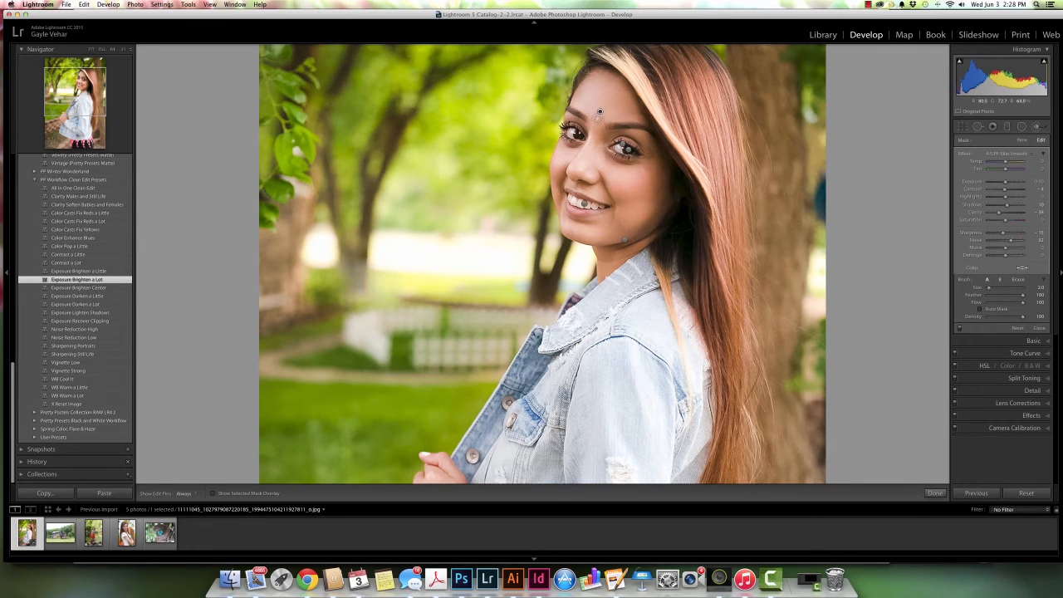
{"action": "key", "text": "h"}
{"action": "key", "text": "h"}
{"action": "key", "text": "h"}
{"action": "key", "text": "h"}
{"action": "key", "text": "h"}
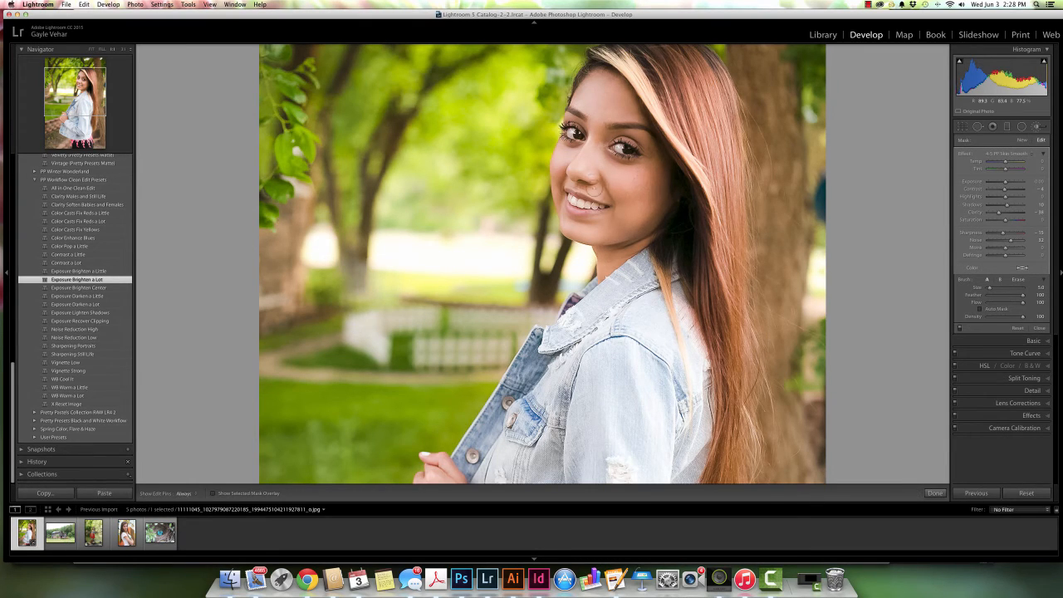
Brush the 4-5 PP Skin Under Eye Circles effect beneath the eye on the hair side of the face, using a smaller brush.
{"action": "left_click", "coordinate": [1015, 157]}
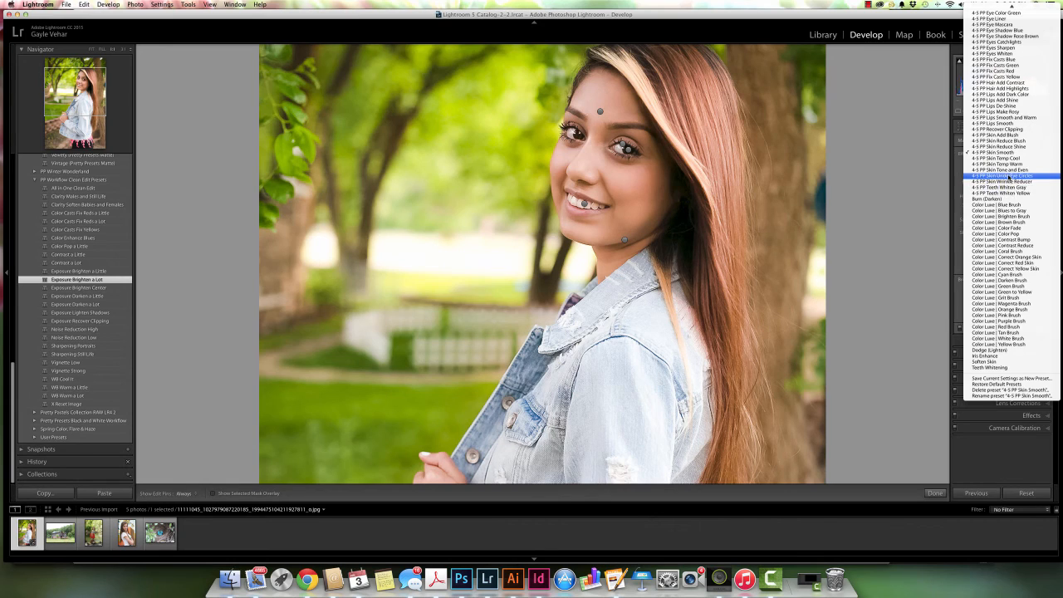
{"action": "left_click", "coordinate": [1005, 176]}
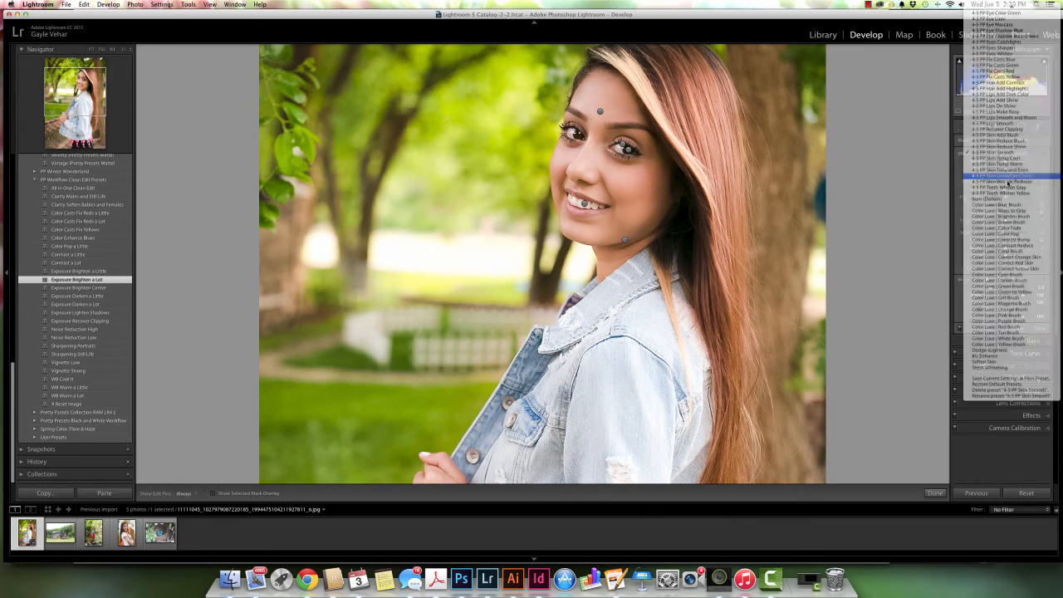
{"action": "key", "text": "bracketleft"}
{"action": "key", "text": "bracketleft"}
{"action": "key", "text": "bracketleft"}
{"action": "key", "text": "bracketleft"}
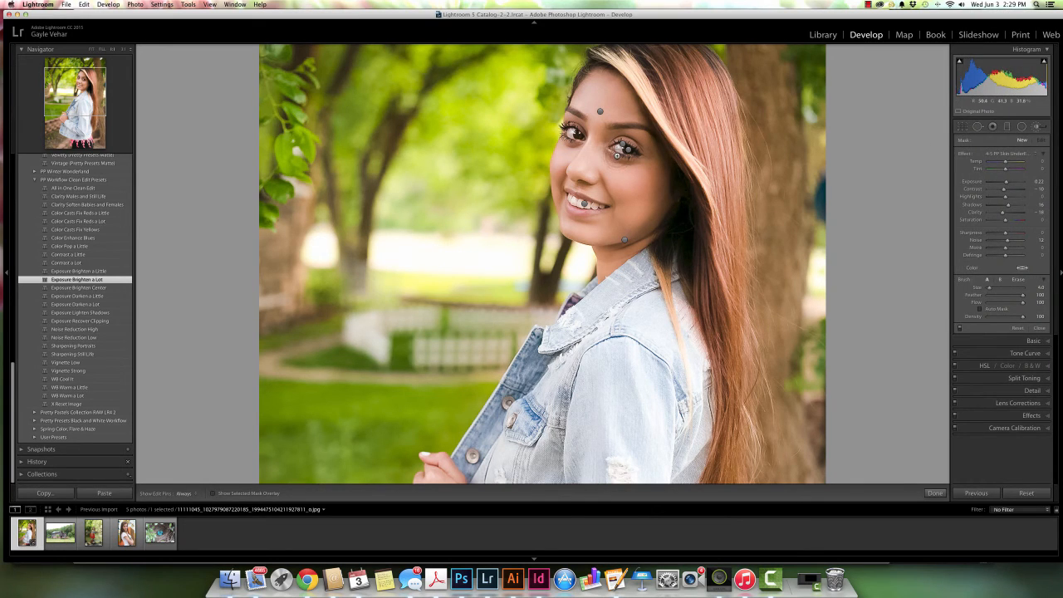
{"action": "left_click_drag", "start_coordinate": [612, 152], "coordinate": [627, 165]}
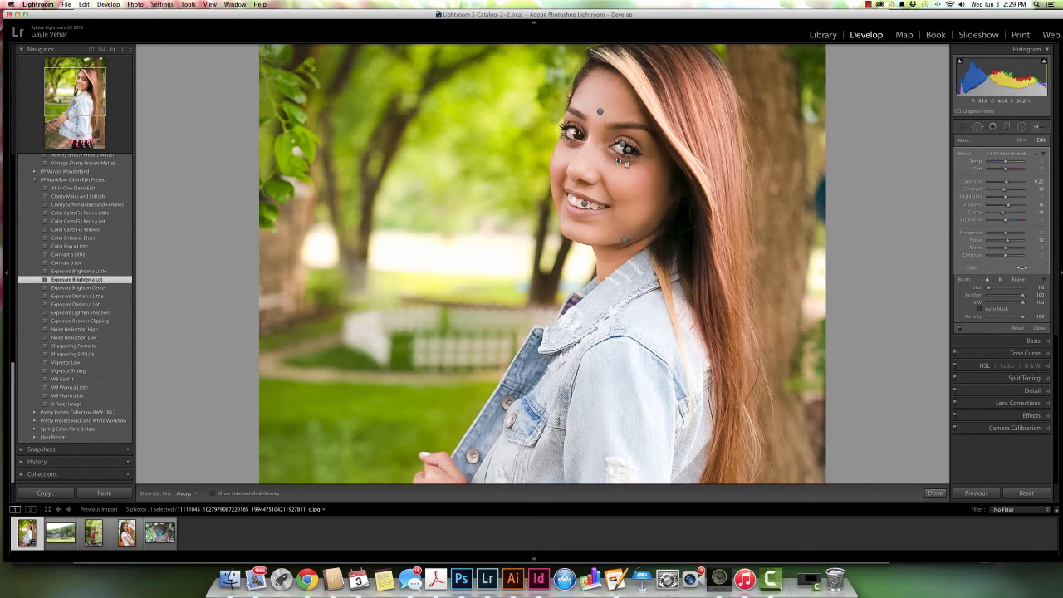
Toggle the edit pins off and on to examine the retouched face without the markers.
{"action": "key", "text": "h"}
{"action": "key", "text": "h"}
{"action": "key", "text": "h"}
{"action": "key", "text": "h"}
{"action": "key", "text": "h"}
Finish with the Adjustment Brush and compare the whole photo in a side-by-side before and after view.
{"action": "left_click", "coordinate": [935, 493]}
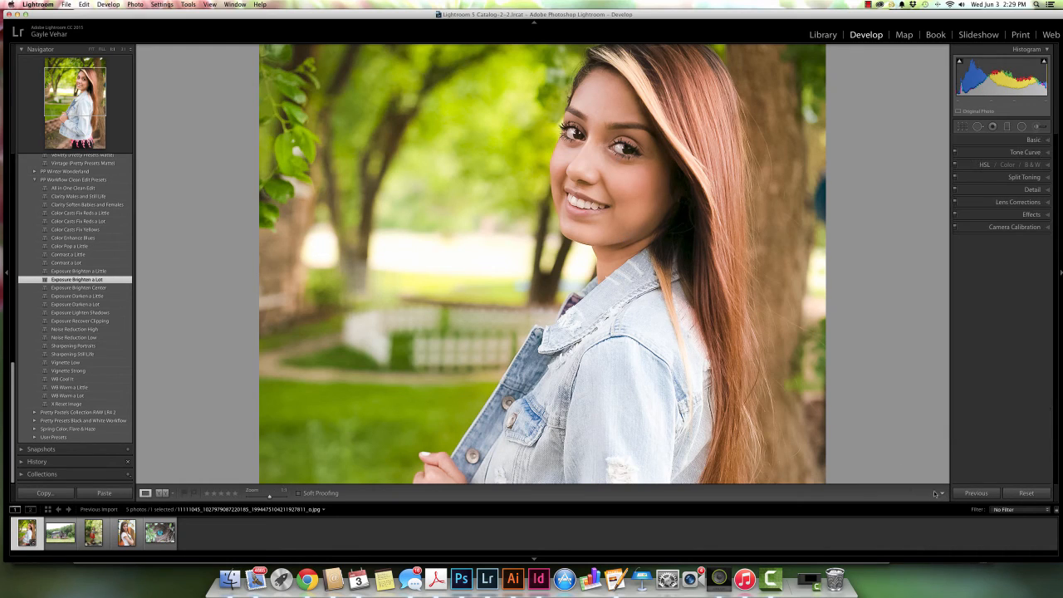
{"action": "left_click", "coordinate": [862, 417]}
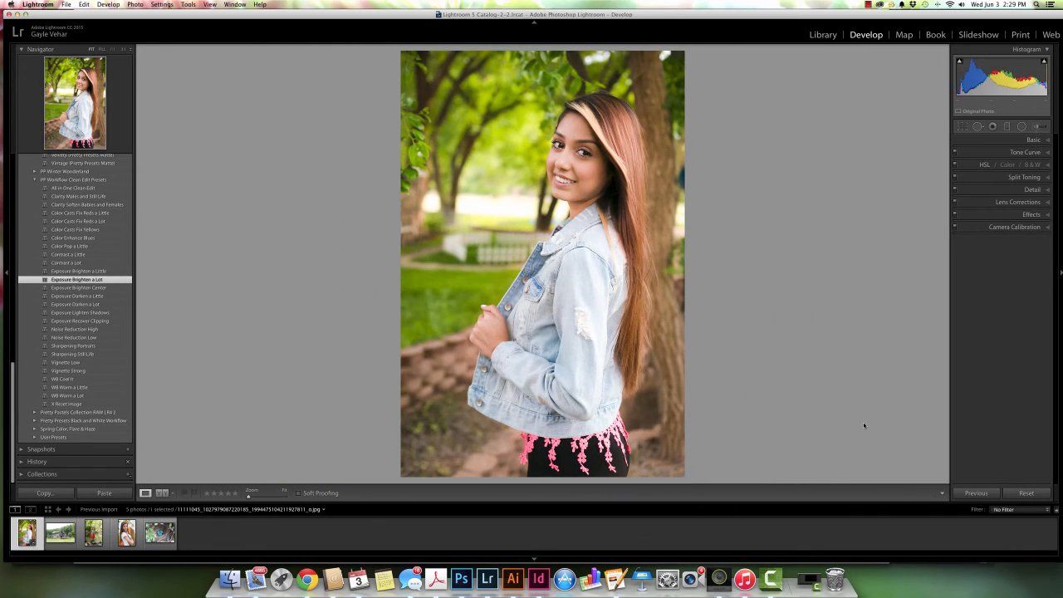
{"action": "key", "text": "y"}
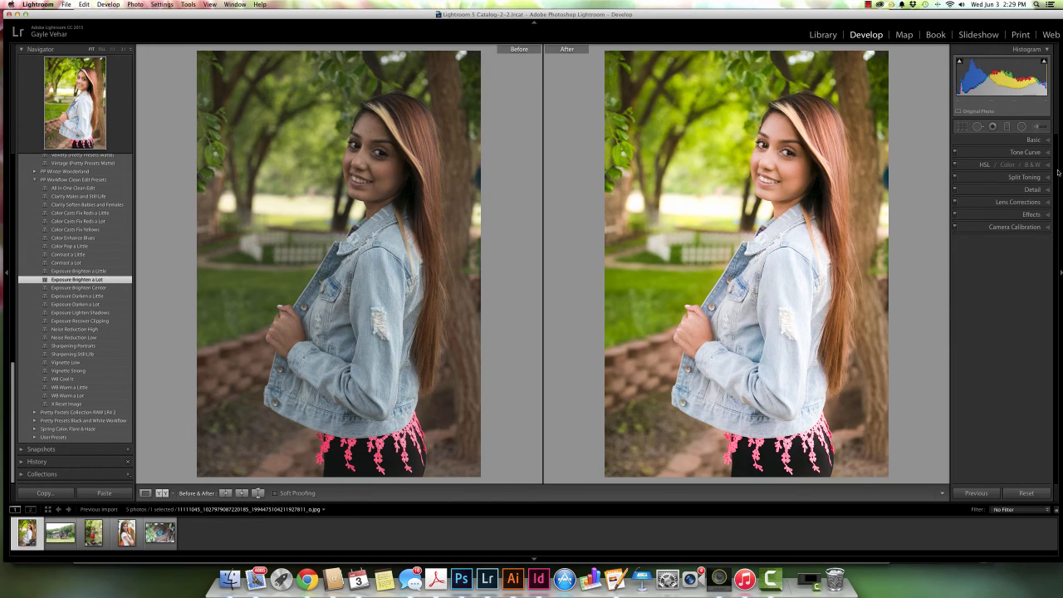
Lower the photo's exposure slightly to +1.10 and cool its white balance to a temperature of -4.
{"action": "left_click", "coordinate": [1048, 141]}
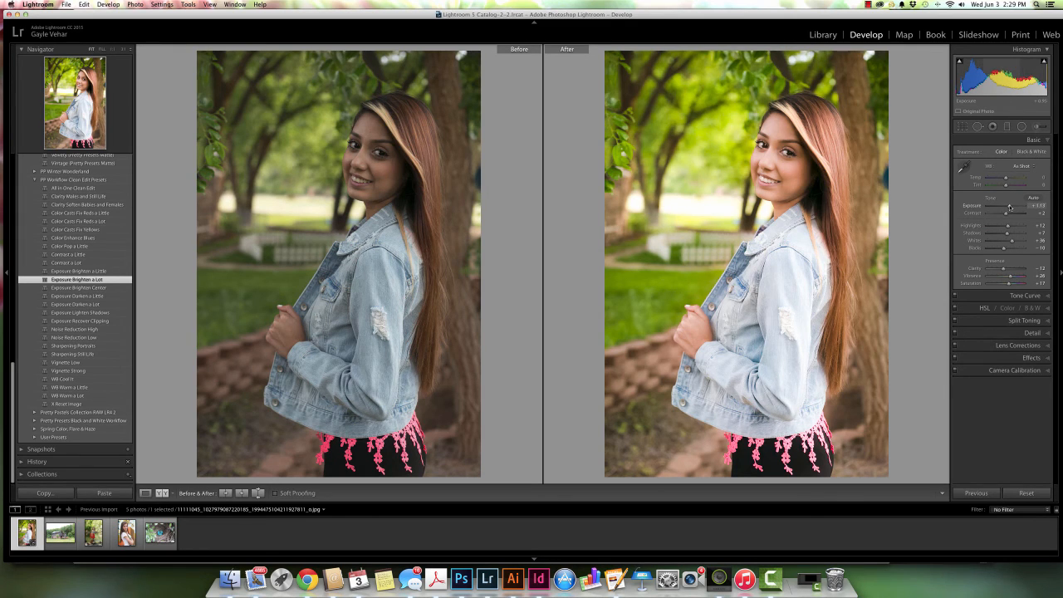
{"action": "left_click_drag", "start_coordinate": [1011, 208], "coordinate": [1009, 208]}
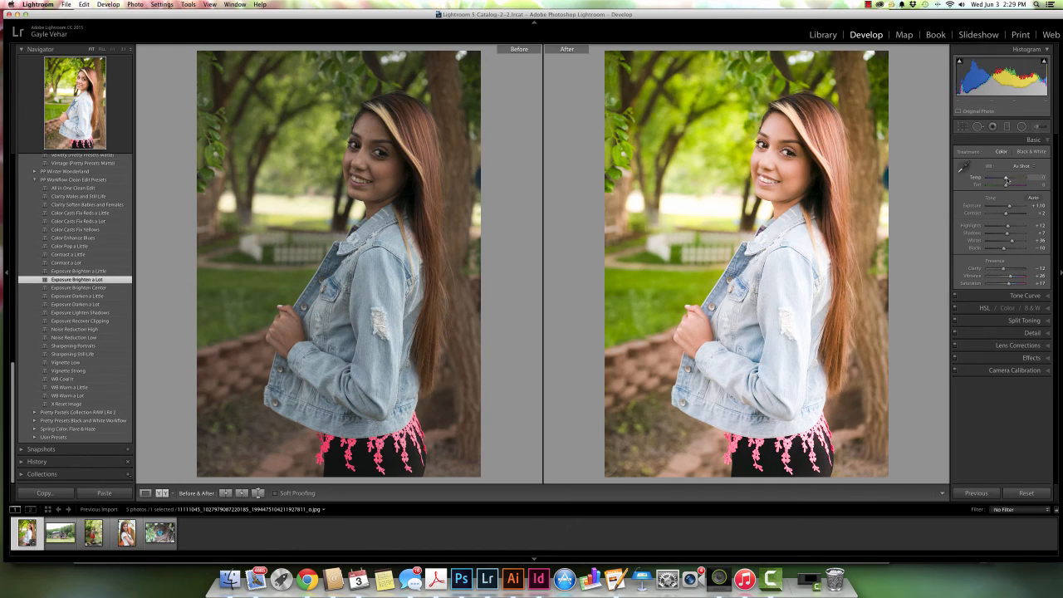
{"action": "left_click_drag", "start_coordinate": [1007, 180], "coordinate": [1006, 179]}
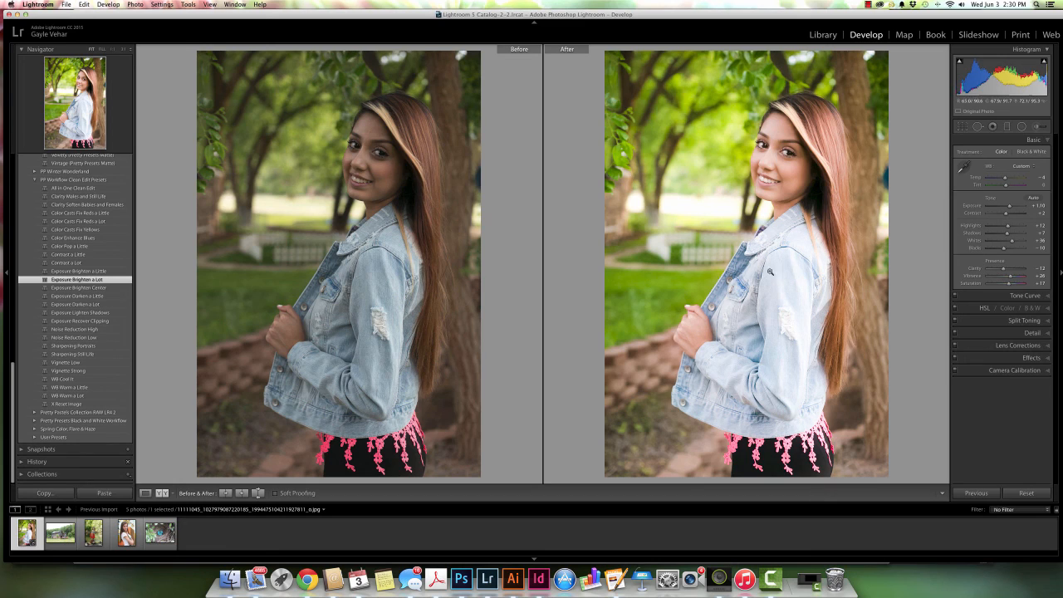
Apply the Vignette Low preset from the PP Workflow Clean Edit Presets to the portrait.
{"action": "left_click", "coordinate": [82, 364]}
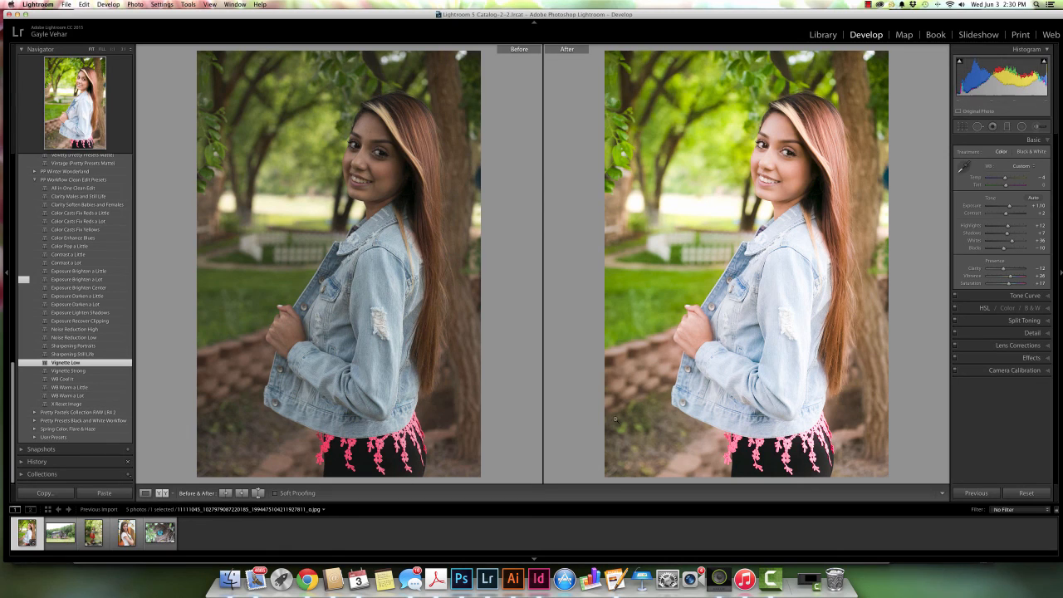